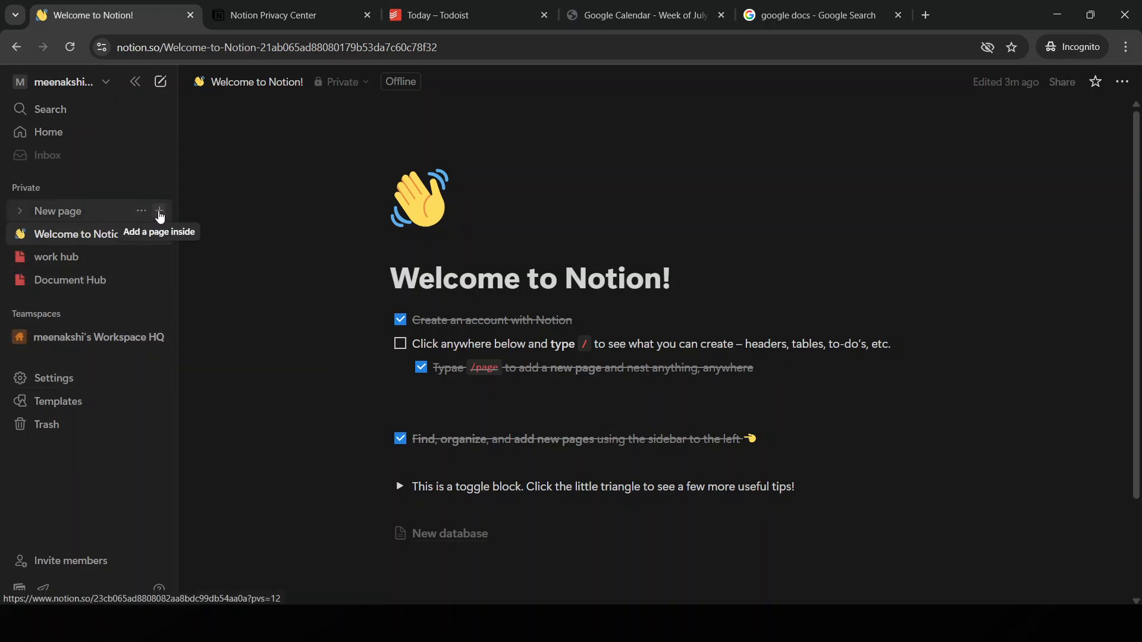
# Add a blank subpage inside New page, then move that subpage to Trash
pyautogui.click(159, 212)
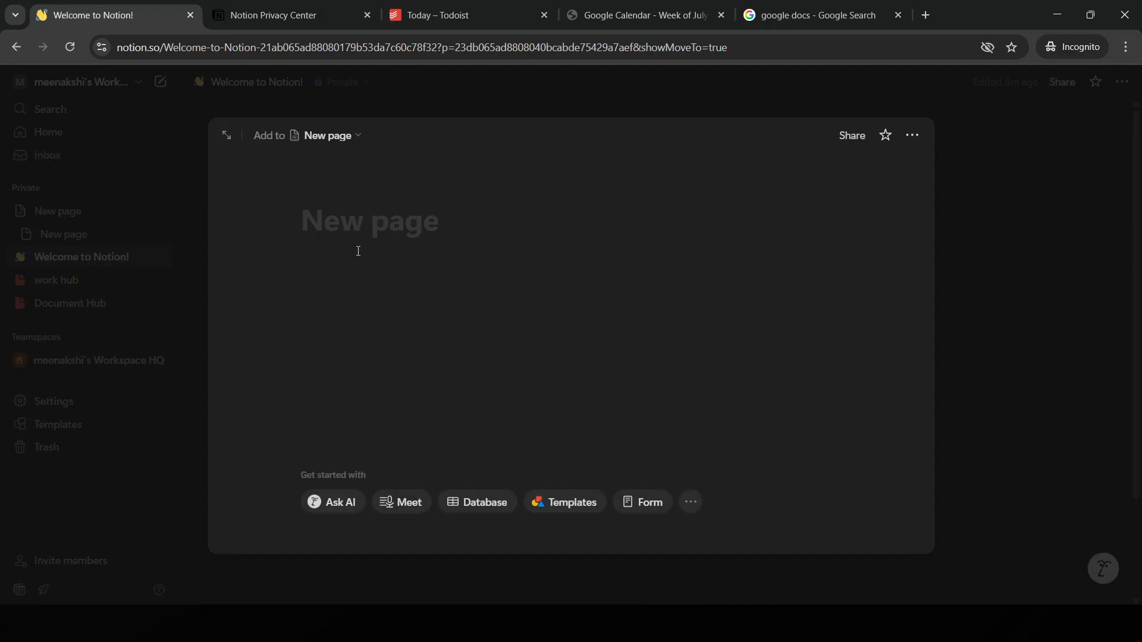
pyautogui.click(914, 136)
pyautogui.scroll(-3, 1043, 470)
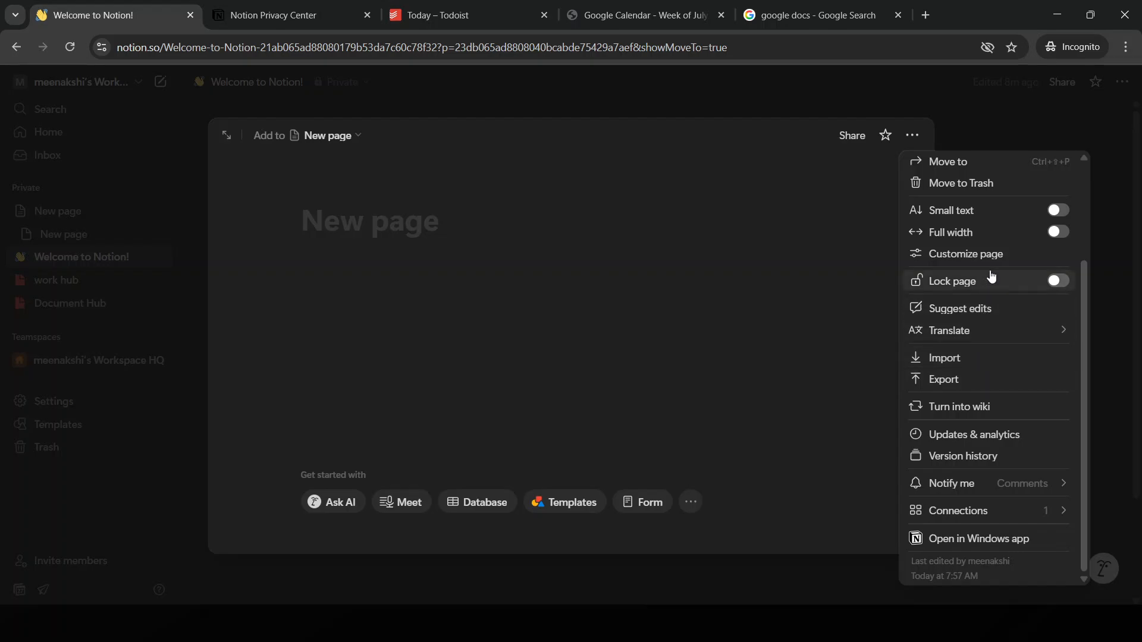
pyautogui.click(987, 183)
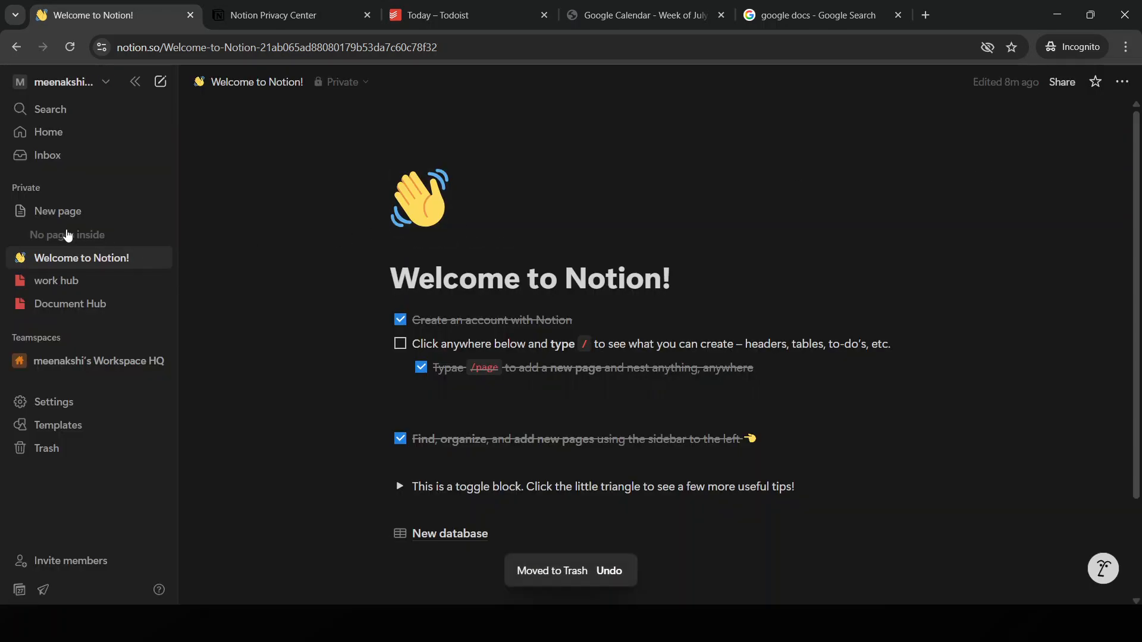
# Open New page, hide and restore the sidebar, and create a fresh untitled private page
pyautogui.click(91, 215)
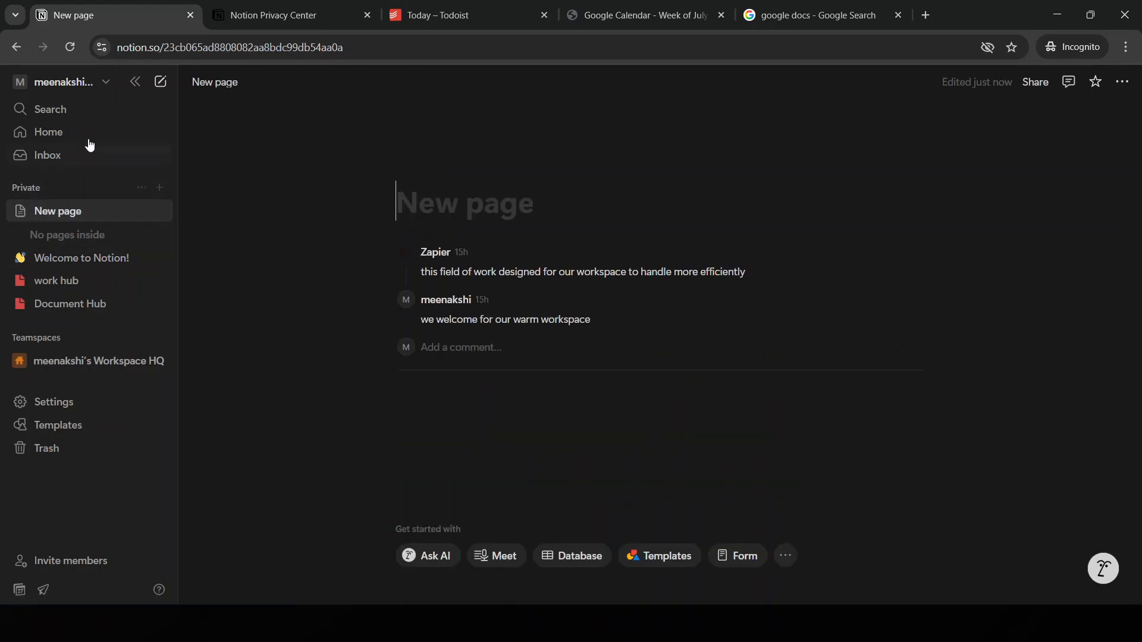
pyautogui.click(135, 83)
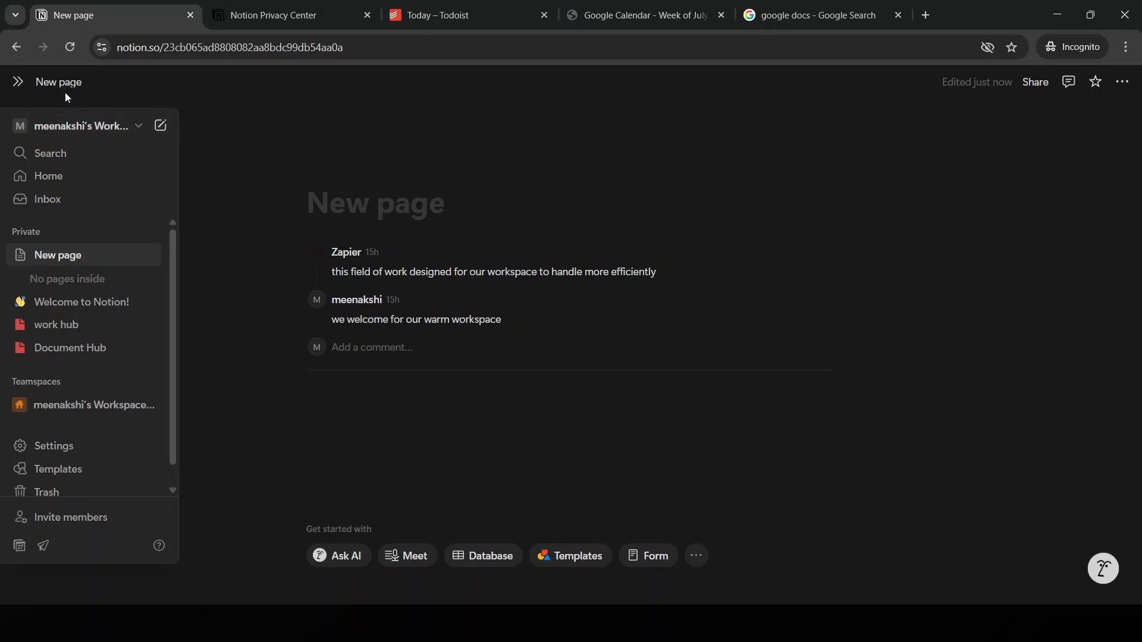
pyautogui.click(20, 82)
pyautogui.click(159, 81)
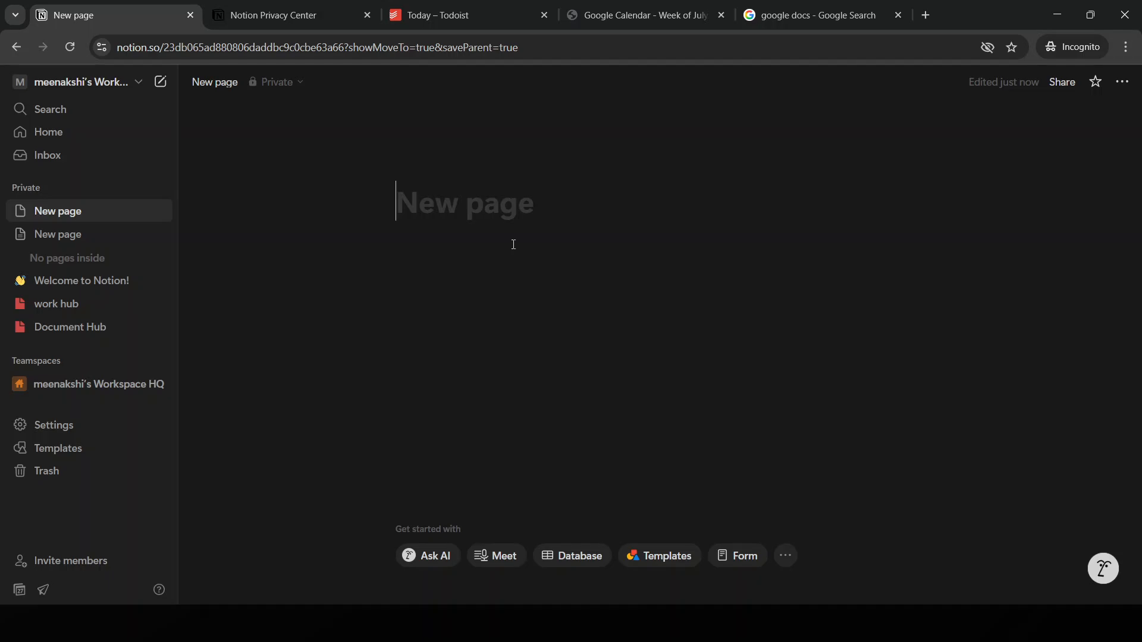
# Title the page 'hi im there' and add two lines of placeholder text, leaving an empty line below
pyautogui.write('hi ')
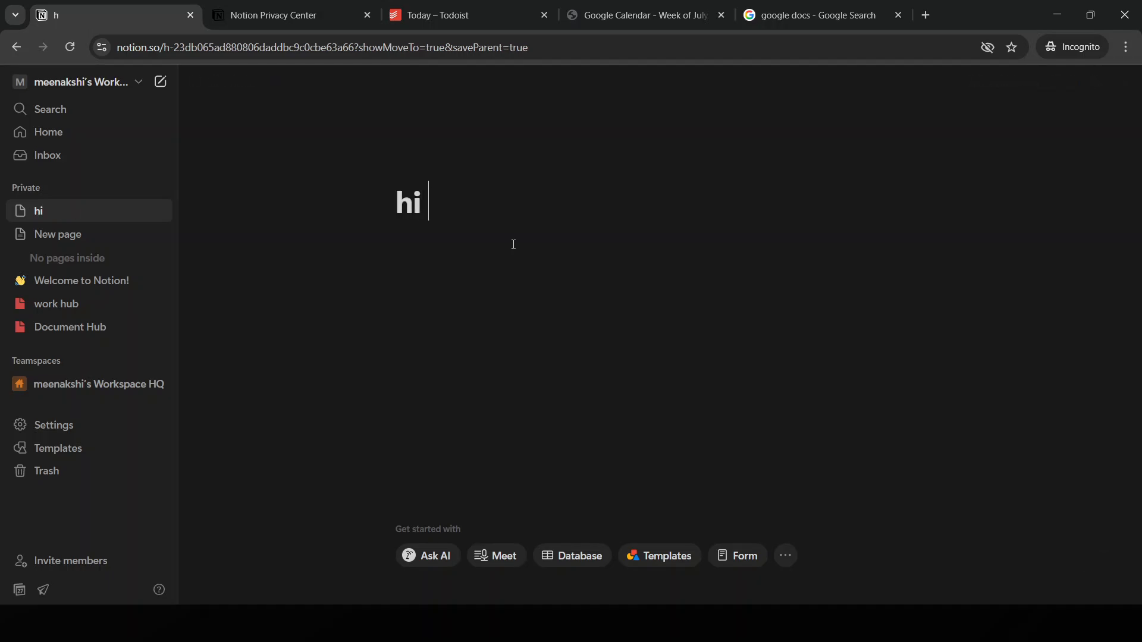
pyautogui.write('im there')
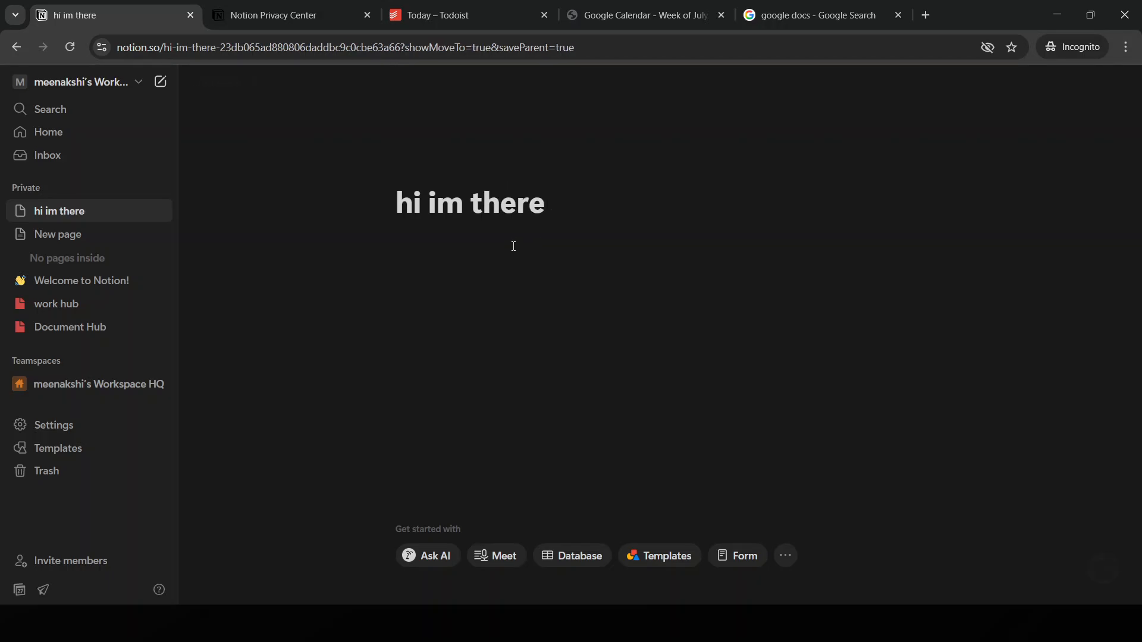
pyautogui.press('Return')
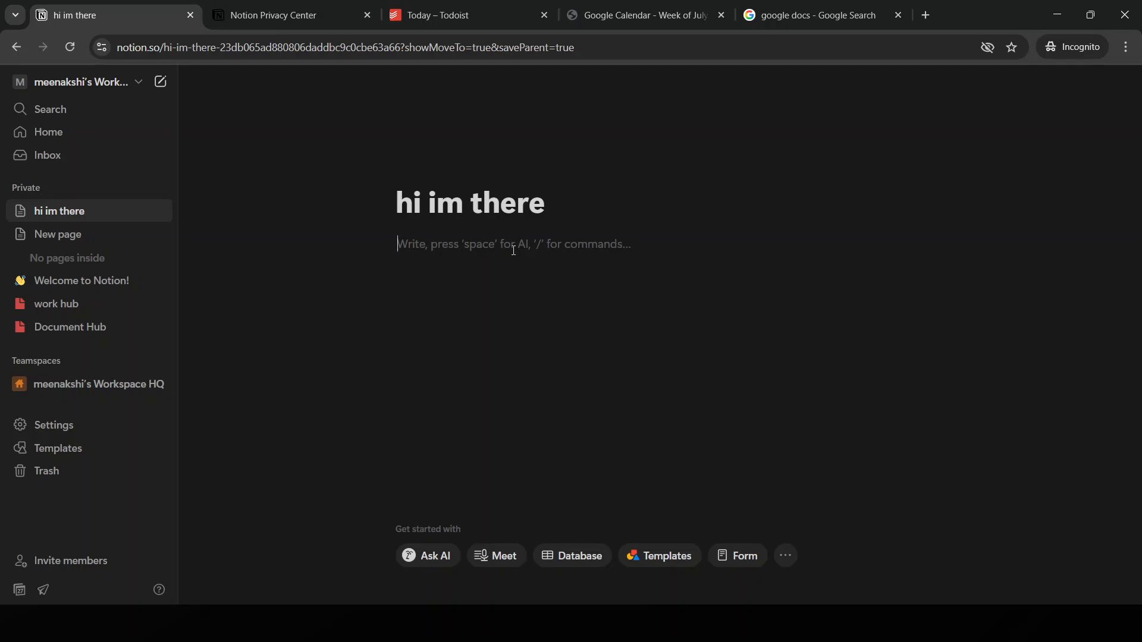
pyautogui.write('inkdjfgr')
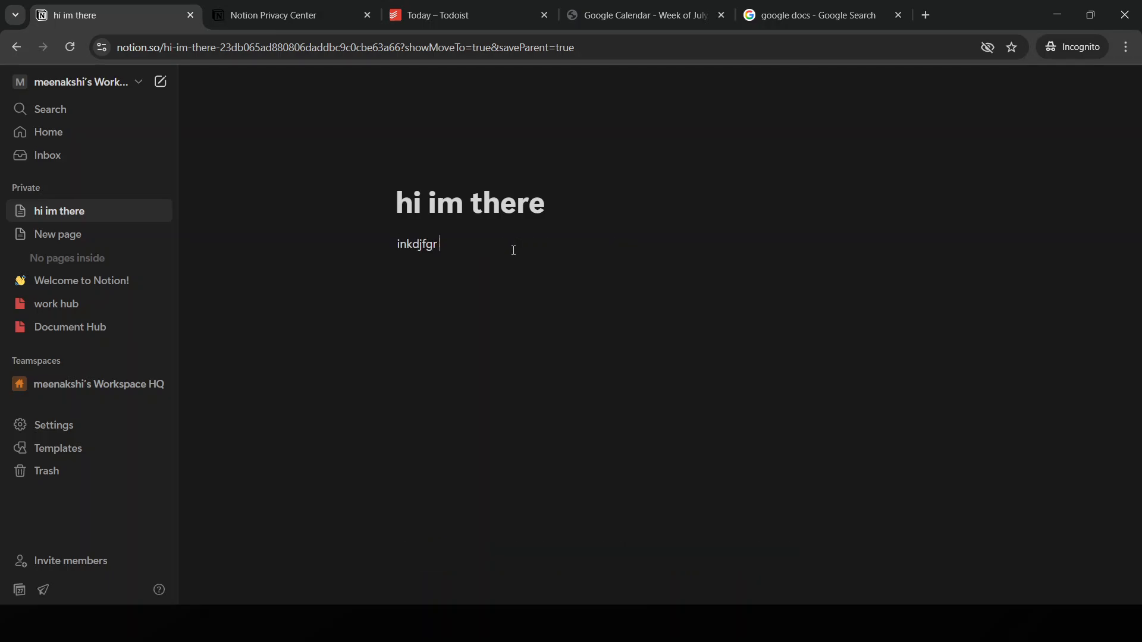
pyautogui.write(' jdsdbz jjnzxbbndf nbjfbdnf,ncbjzd')
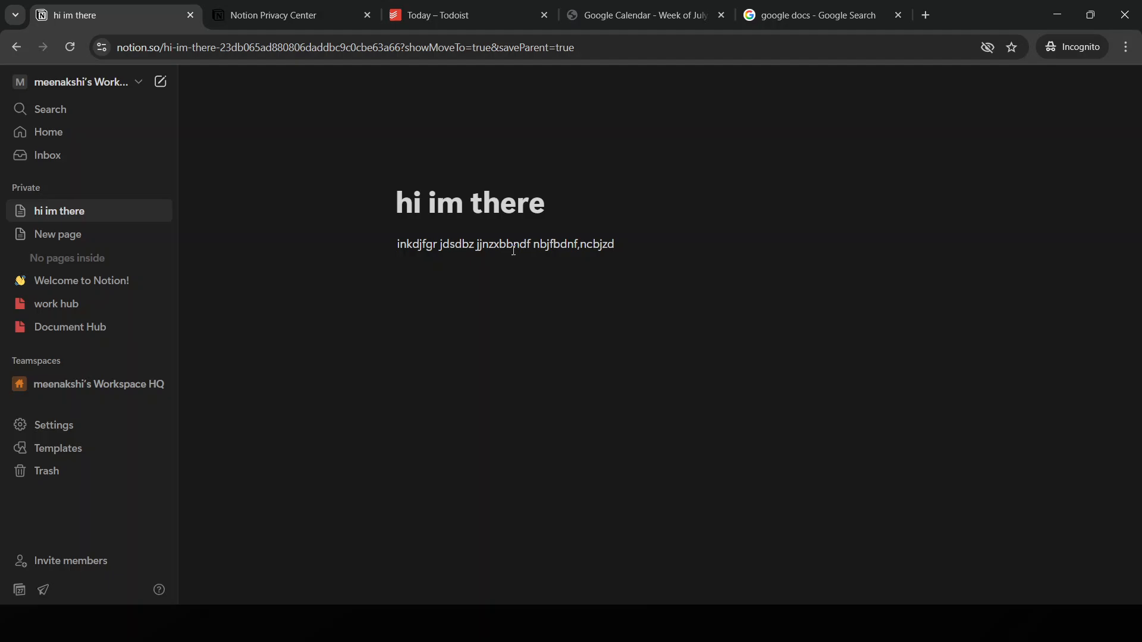
pyautogui.press('Return')
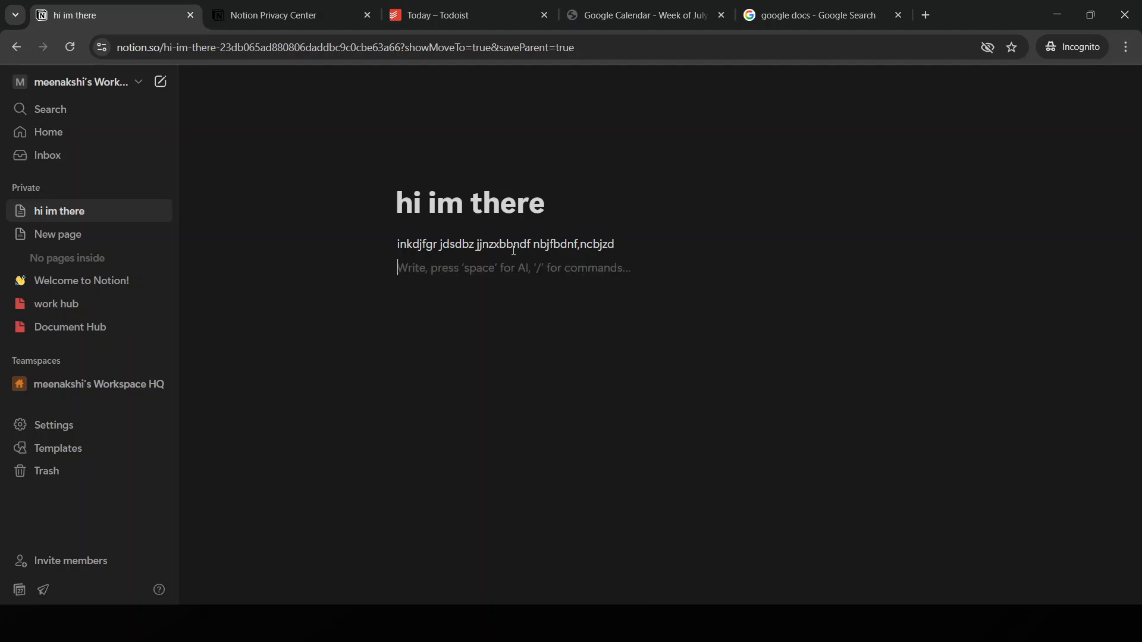
pyautogui.write('mdofjnd f  ddjk')
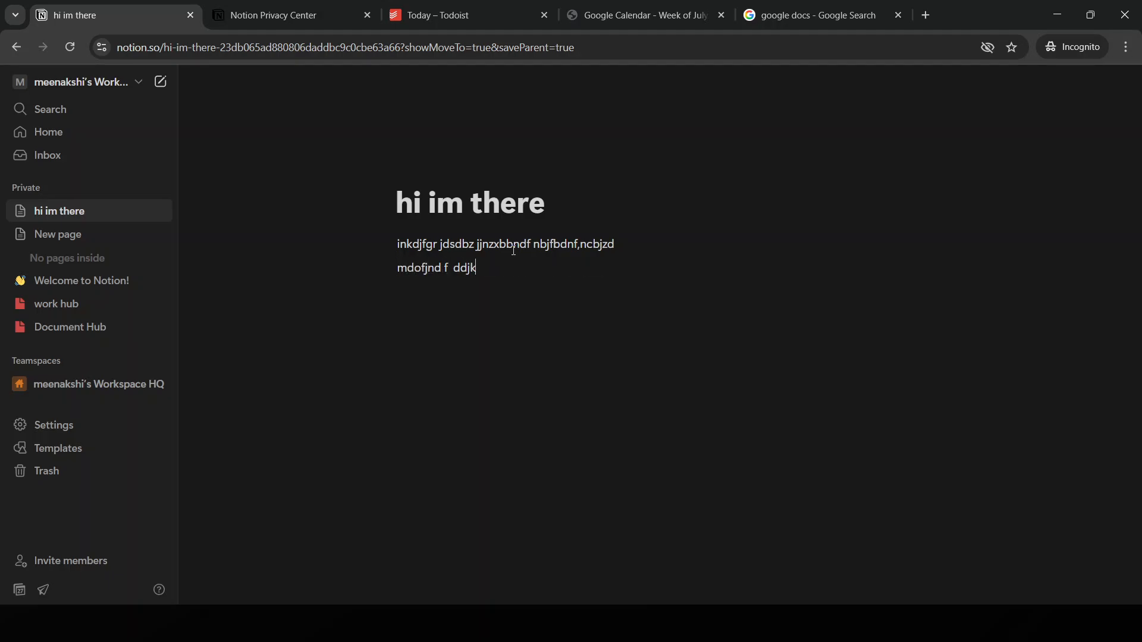
pyautogui.write('fnmdf  d kxcjgh dfjgxckzfjc vv')
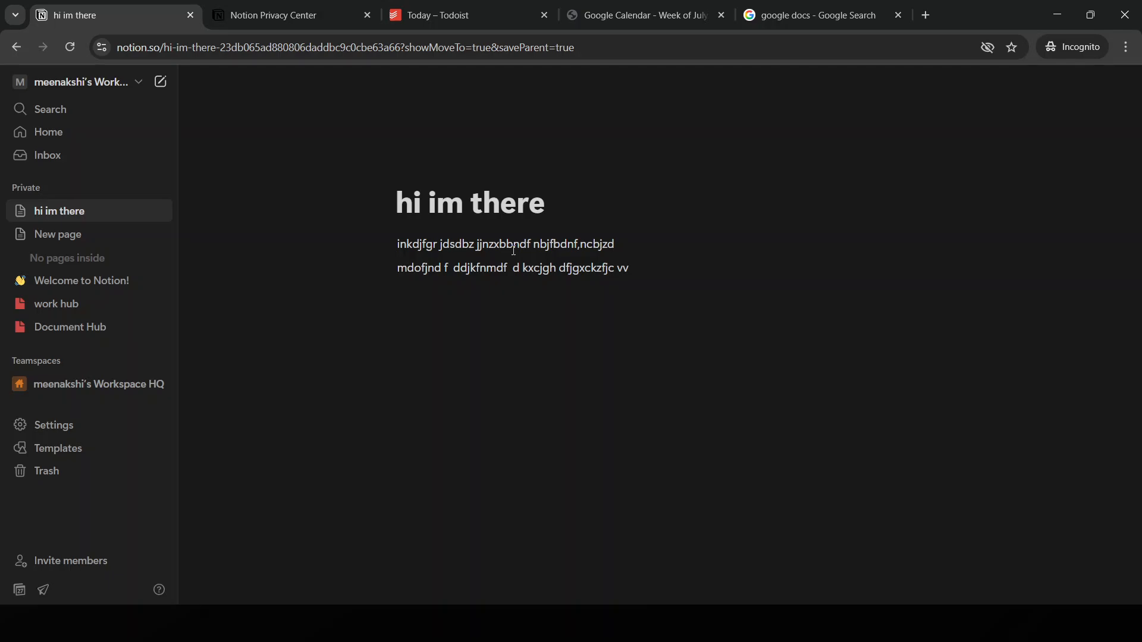
pyautogui.press('Return')
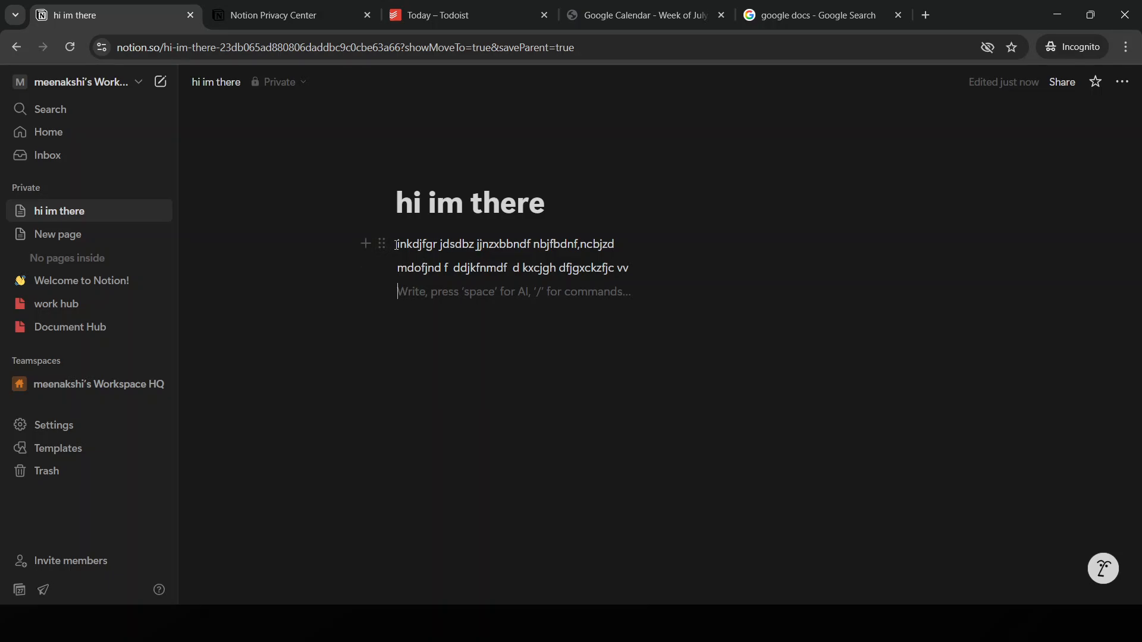
# Select both text lines as blocks and briefly view the page options menu
pyautogui.moveTo(397, 245); pyautogui.dragTo(672, 275)
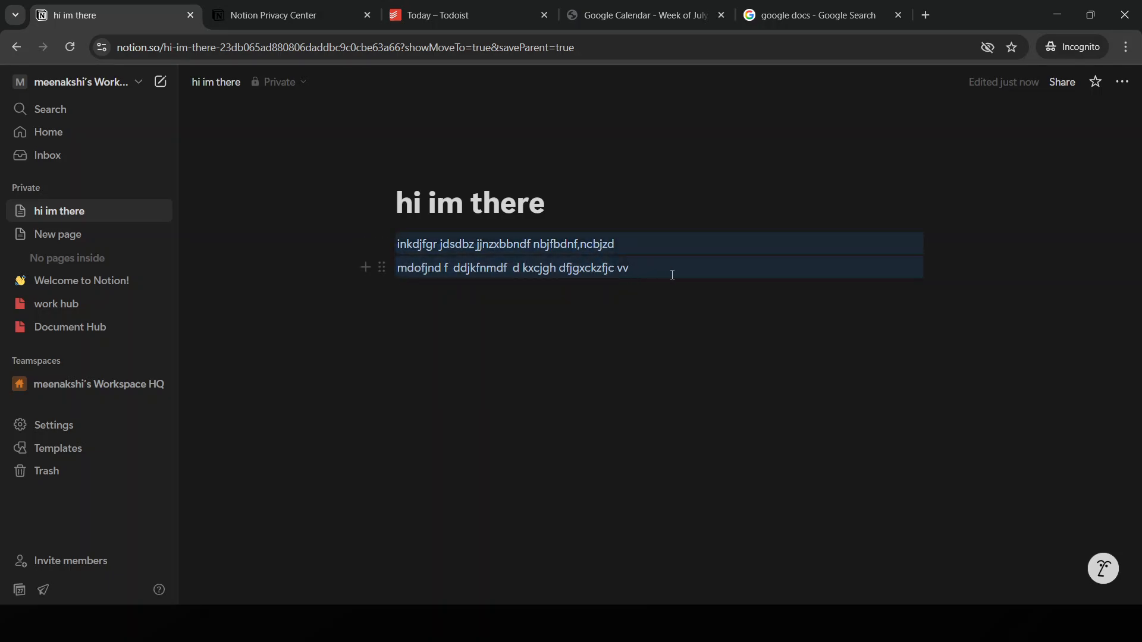
pyautogui.click(1123, 82)
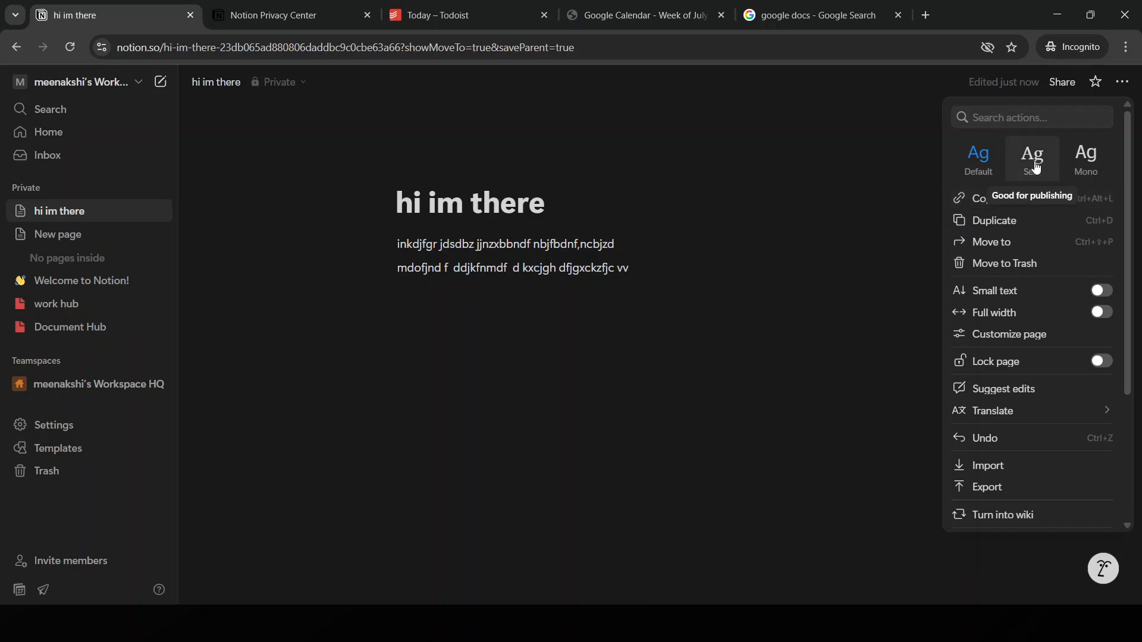
pyautogui.click(559, 361)
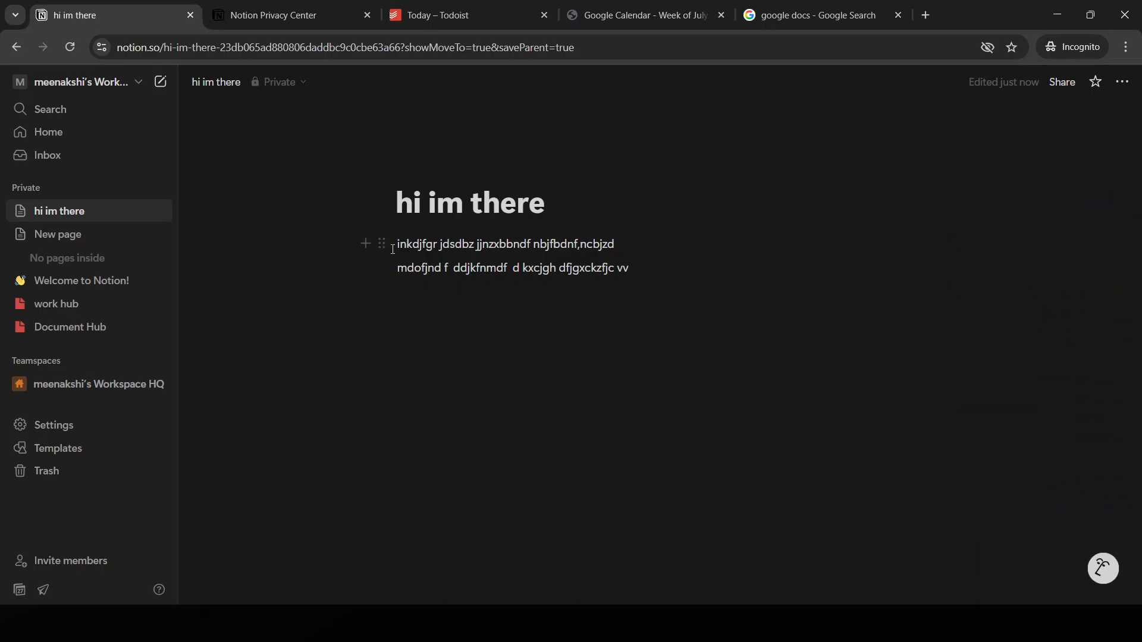
# Turn the first paragraph into a 2 columns layout from its more-actions menu
pyautogui.moveTo(383, 244); pyautogui.dragTo(497, 243)
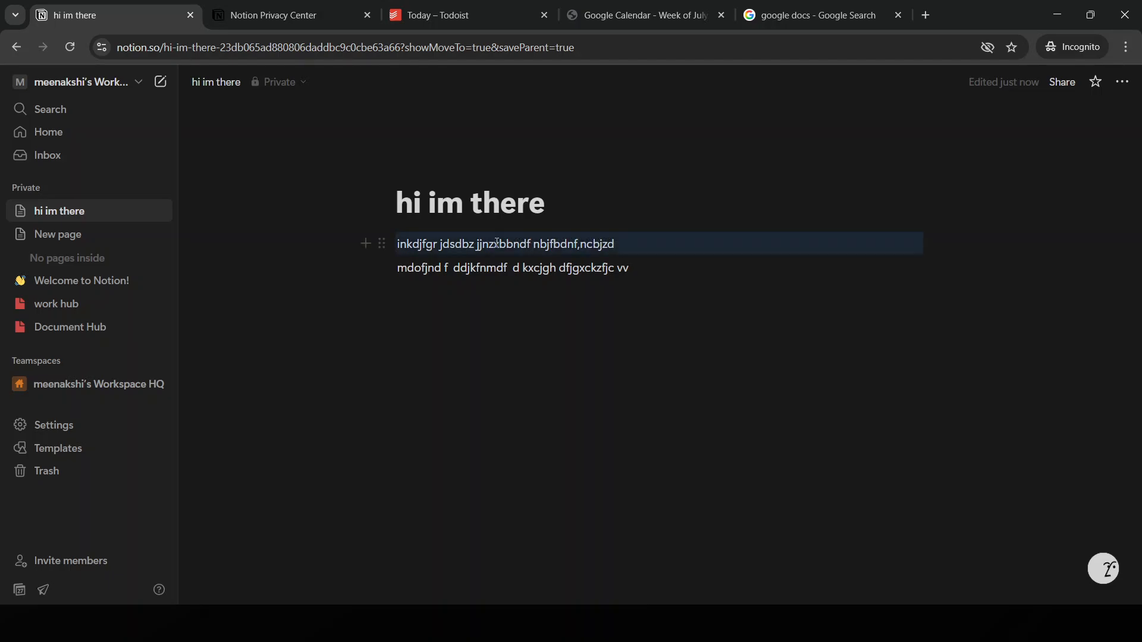
pyautogui.moveTo(418, 245); pyautogui.dragTo(481, 246)
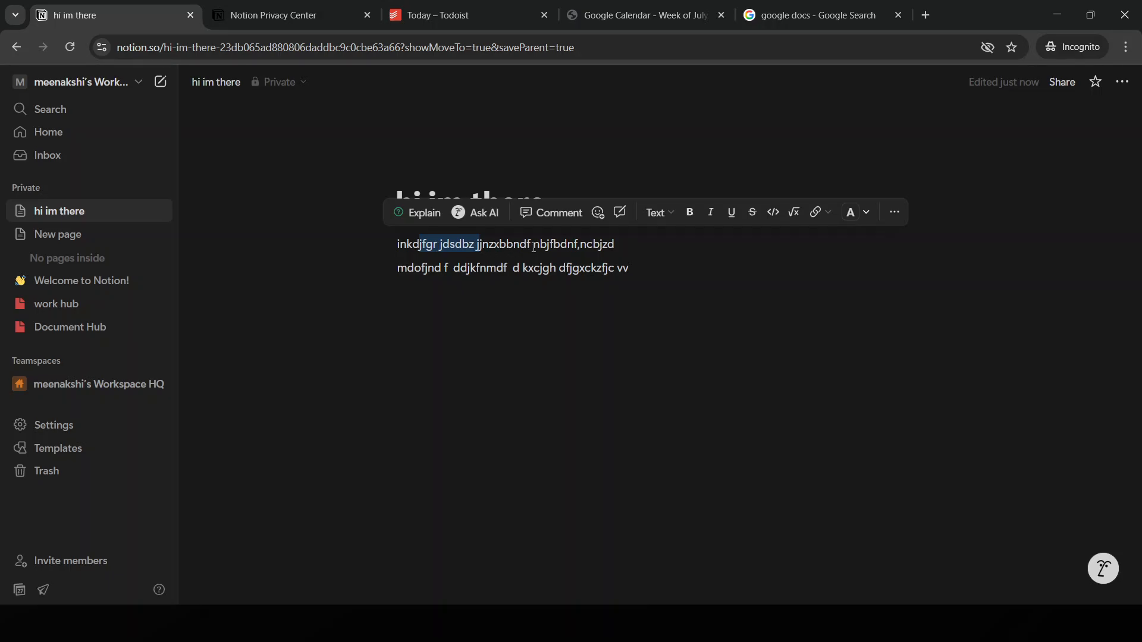
pyautogui.click(894, 213)
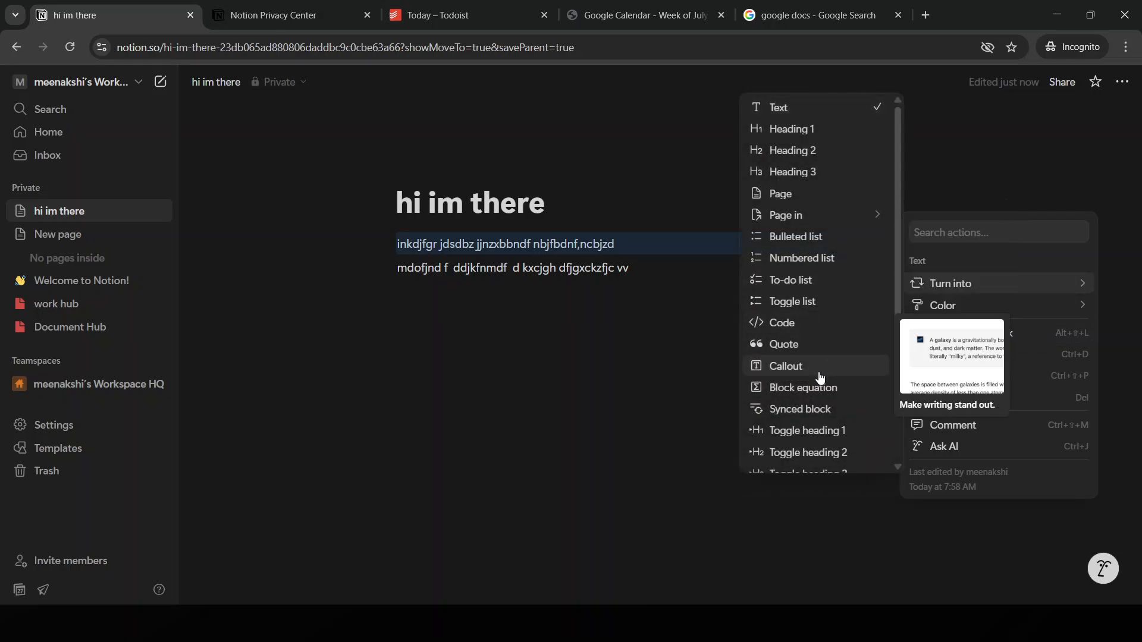
pyautogui.scroll(-1, 820, 381)
pyautogui.scroll(-1, 820, 383)
pyautogui.click(785, 389)
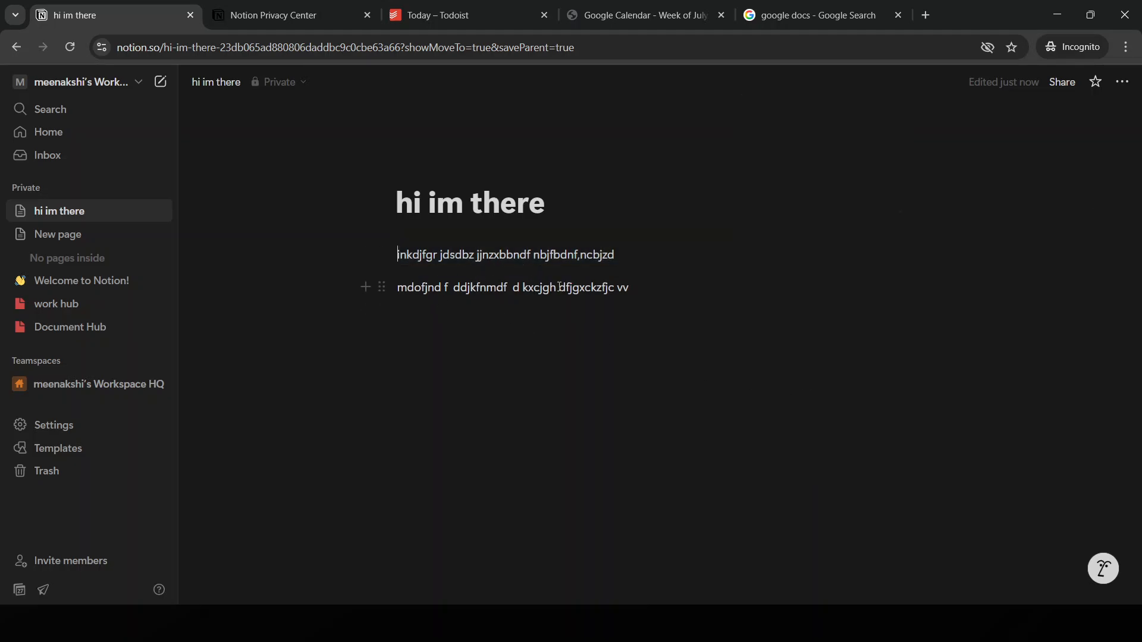
pyautogui.rightClick(615, 259)
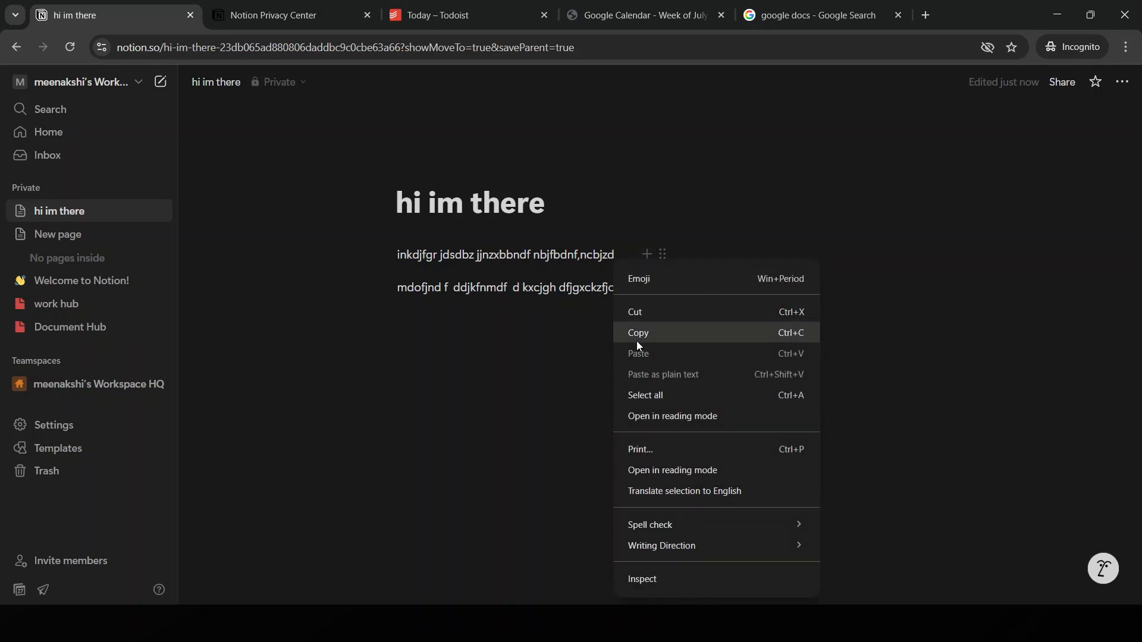
pyautogui.doubleClick(509, 251)
pyautogui.tripleClick(509, 251)
pyautogui.rightClick(508, 250)
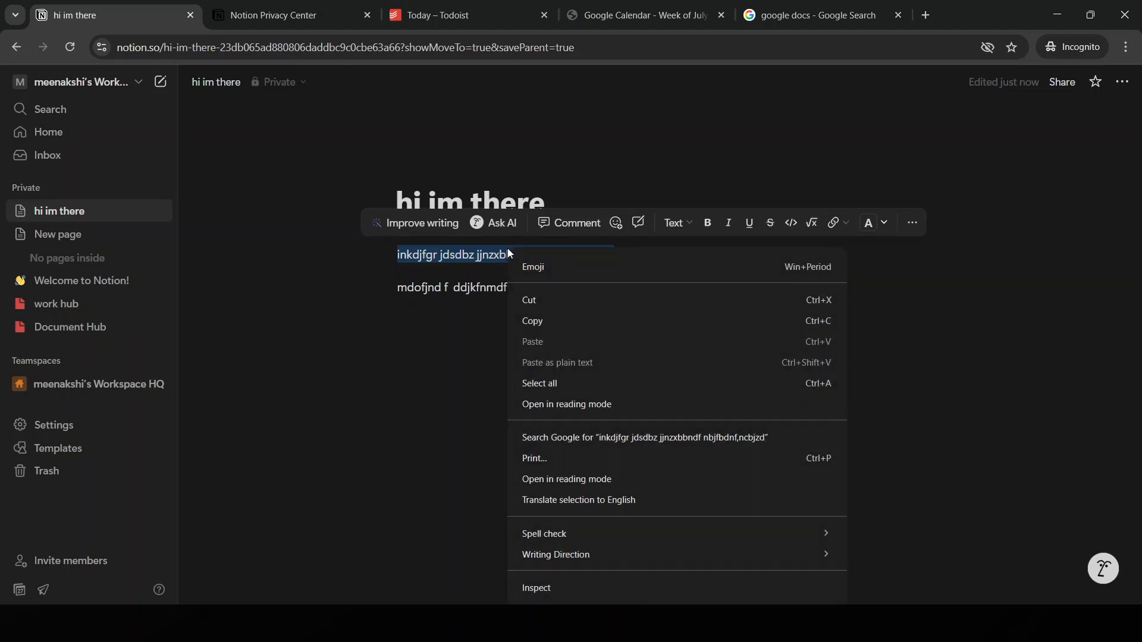
pyautogui.click(1075, 289)
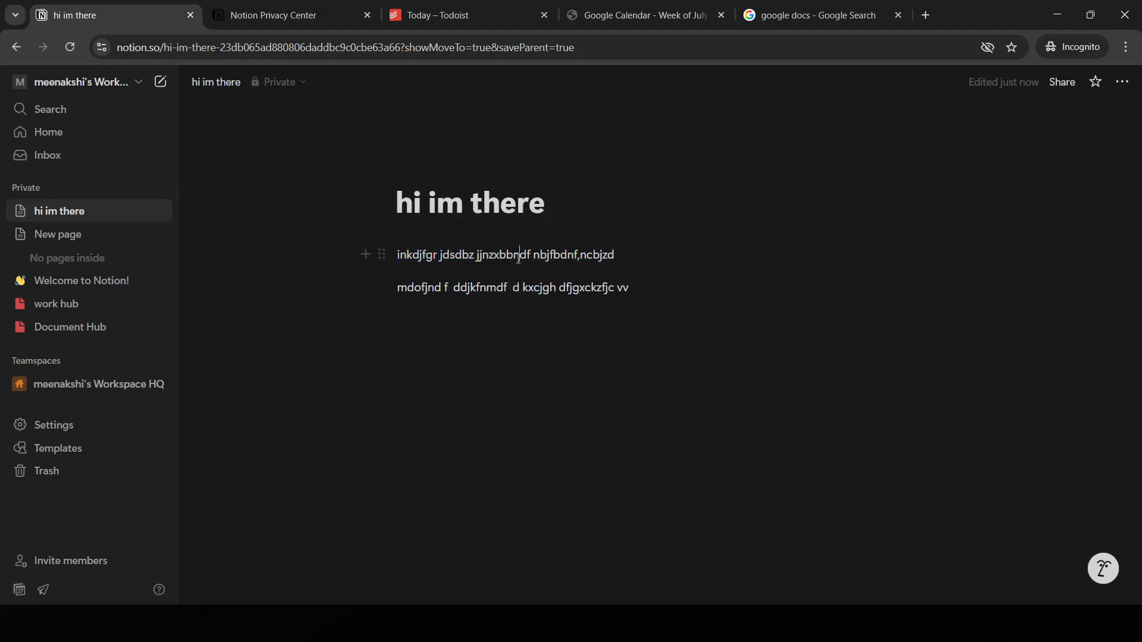
pyautogui.doubleClick(518, 256)
pyautogui.click(952, 223)
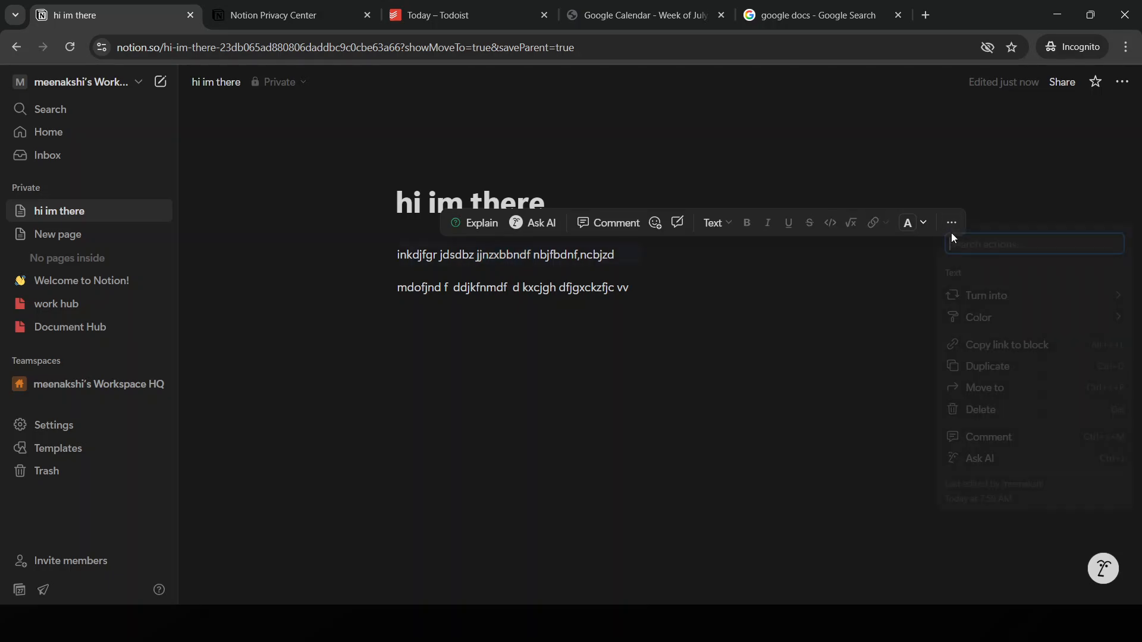
pyautogui.click(562, 247)
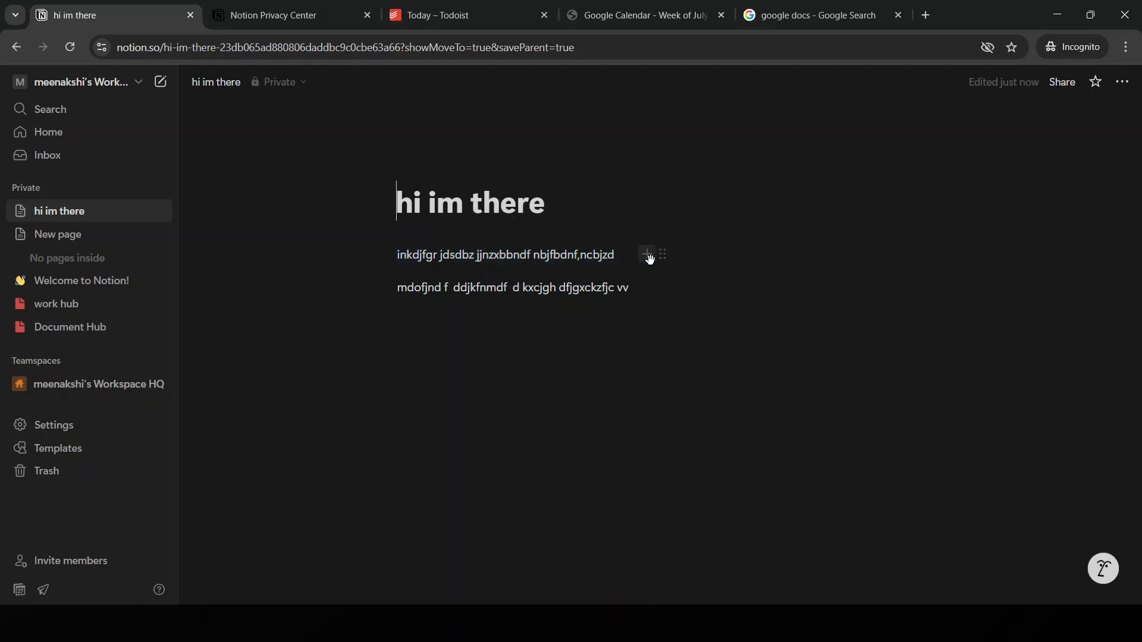
pyautogui.click(646, 256)
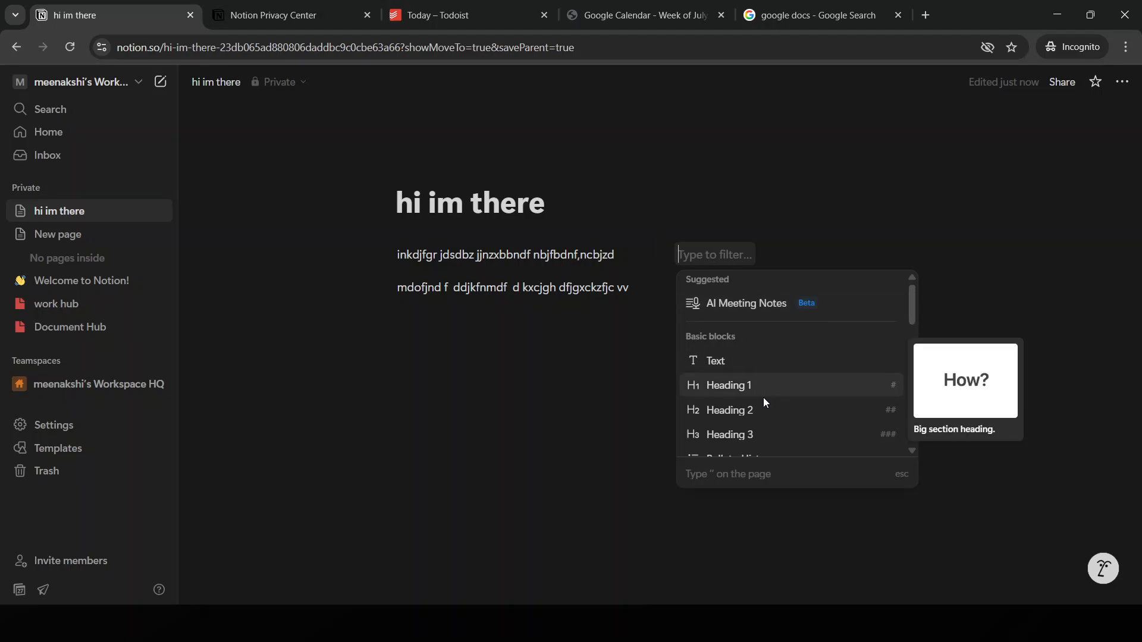
pyautogui.scroll(-8, 764, 400)
pyautogui.scroll(3, 767, 402)
pyautogui.scroll(-5, 785, 402)
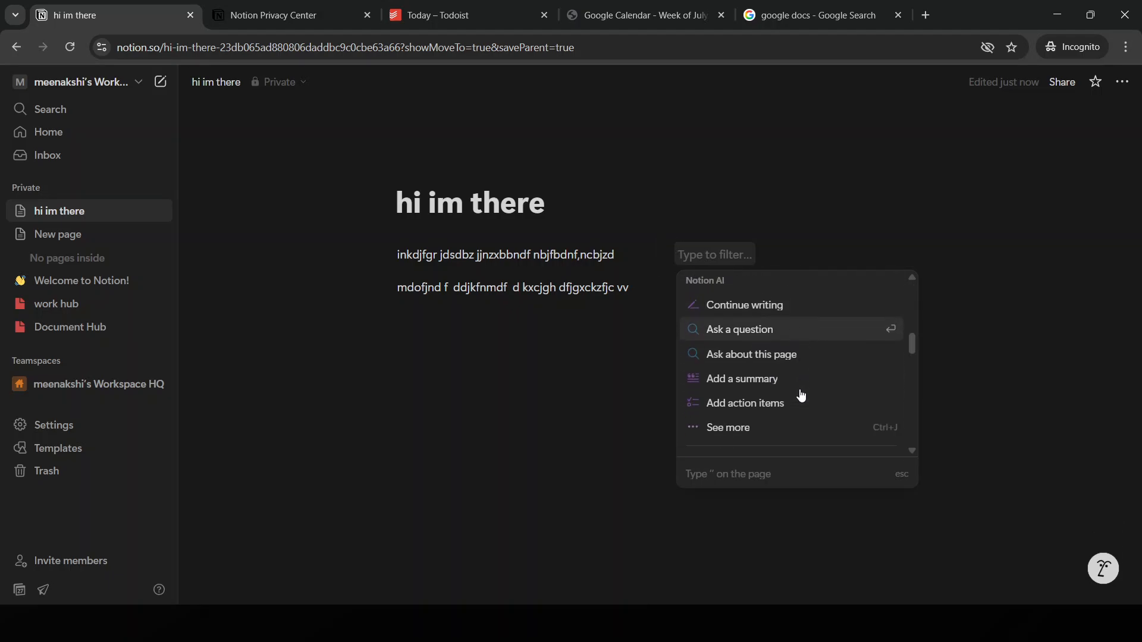
pyautogui.click(454, 390)
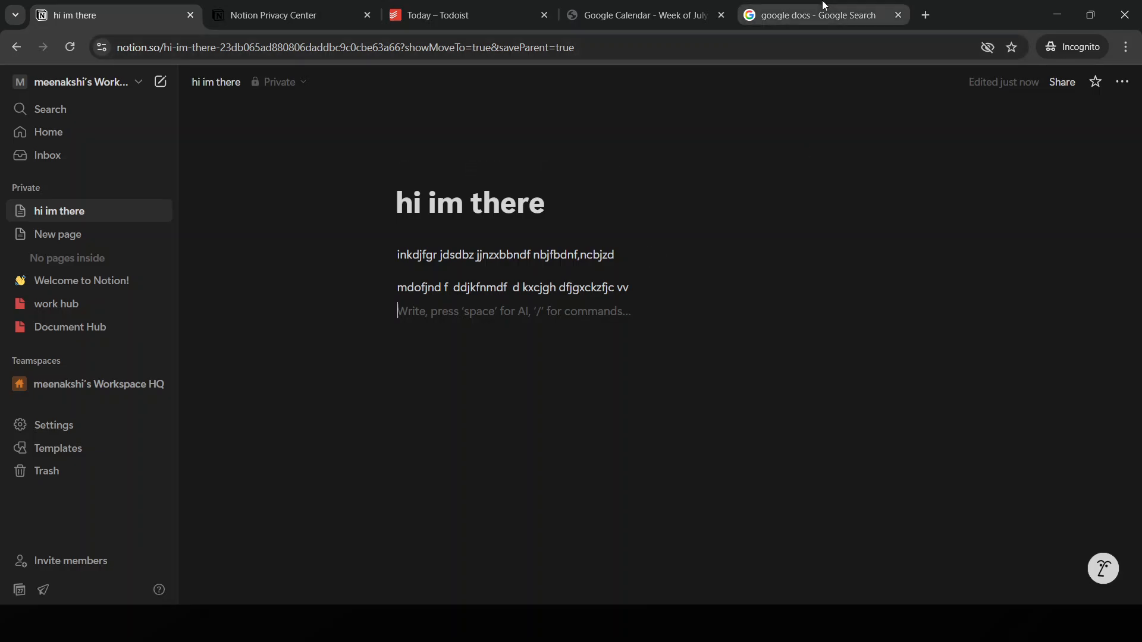
pyautogui.click(809, 15)
pyautogui.click(282, 6)
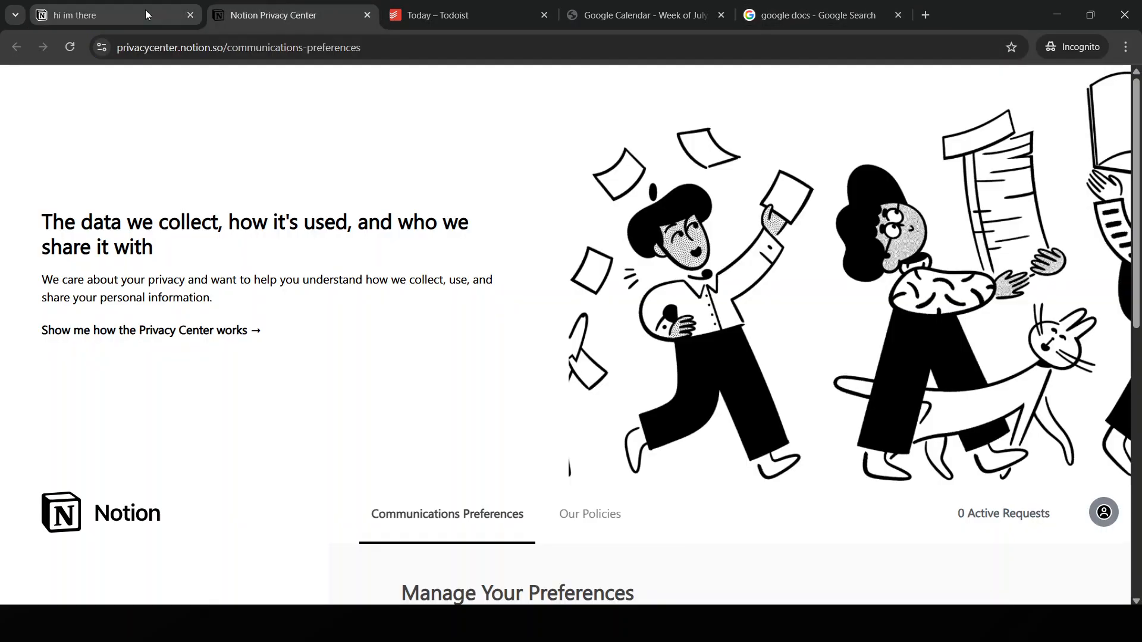
pyautogui.click(145, 10)
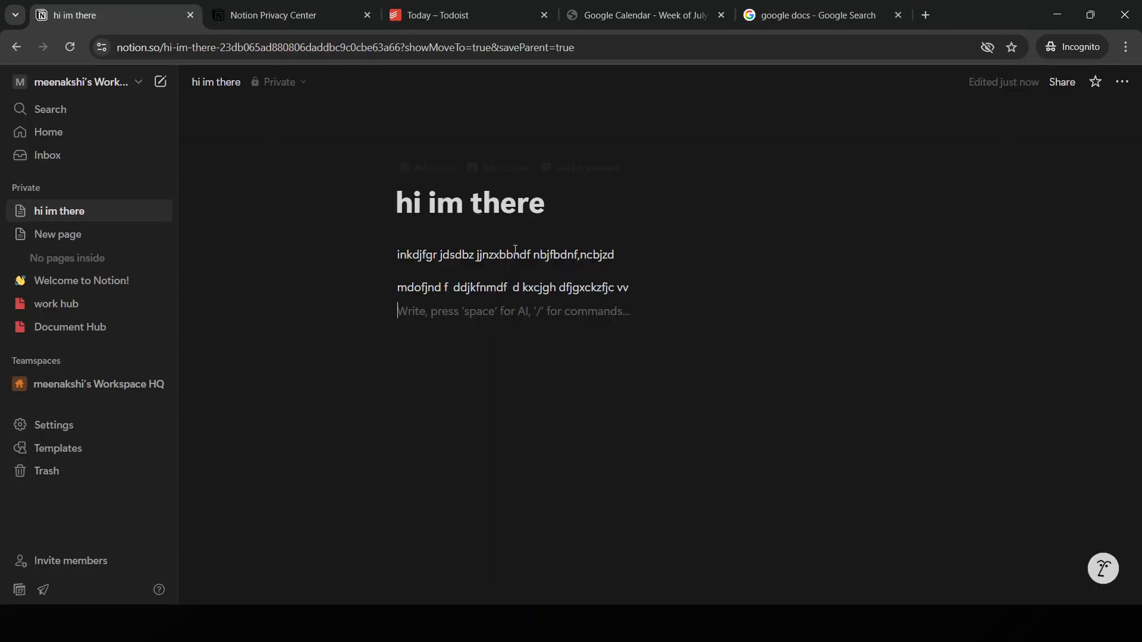
pyautogui.click(660, 290)
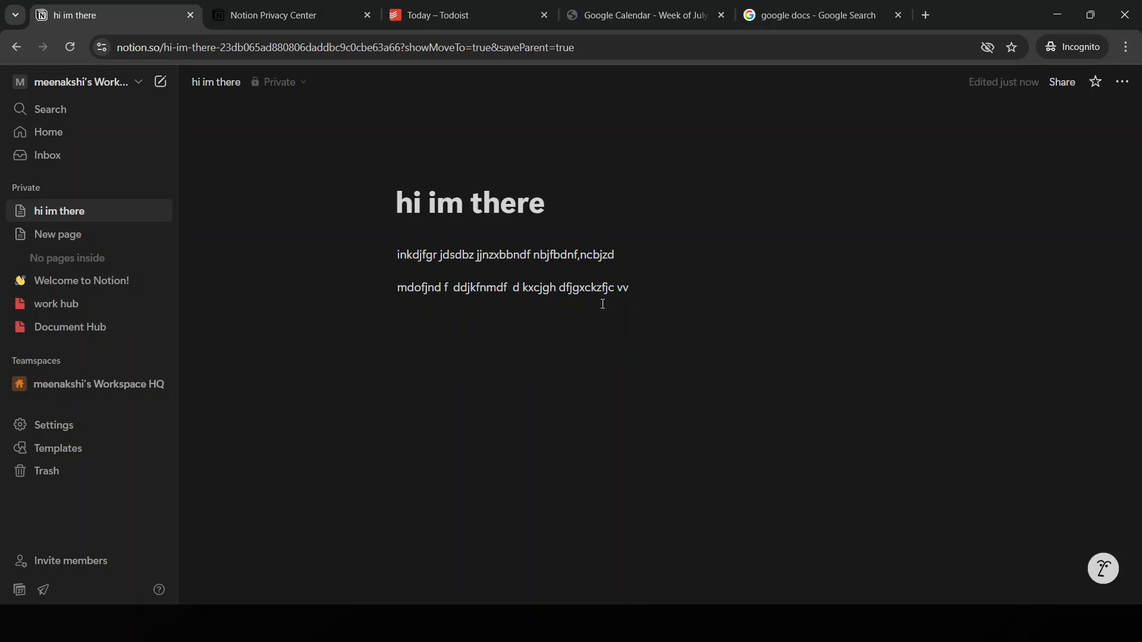
# Select text in the second paragraph and open and close its block actions menu twice
pyautogui.tripleClick(558, 286)
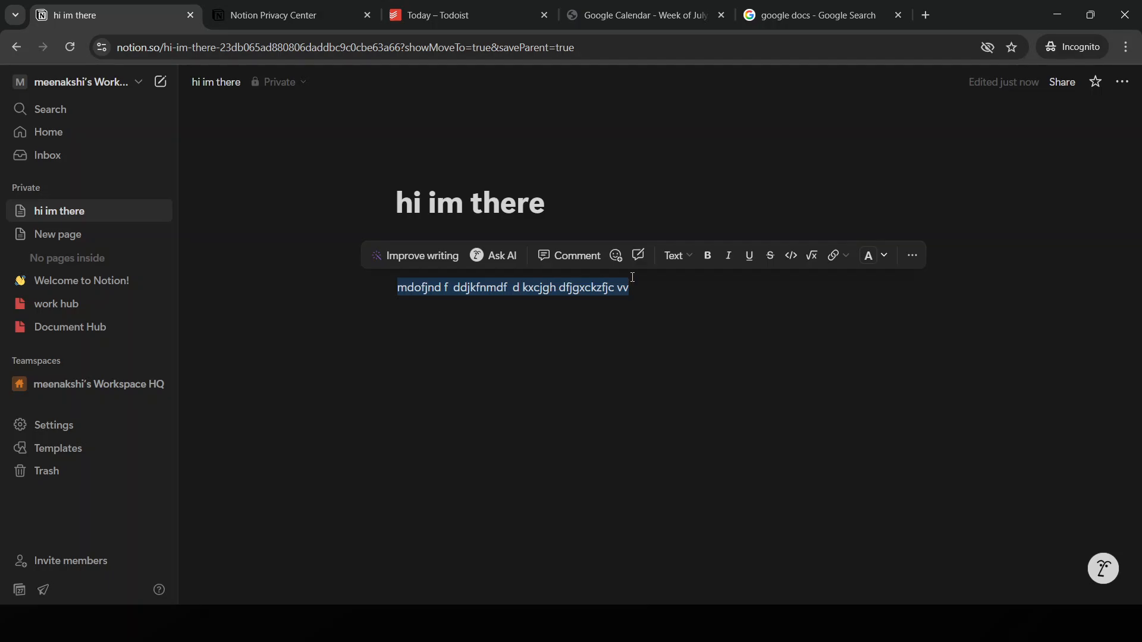
pyautogui.click(913, 256)
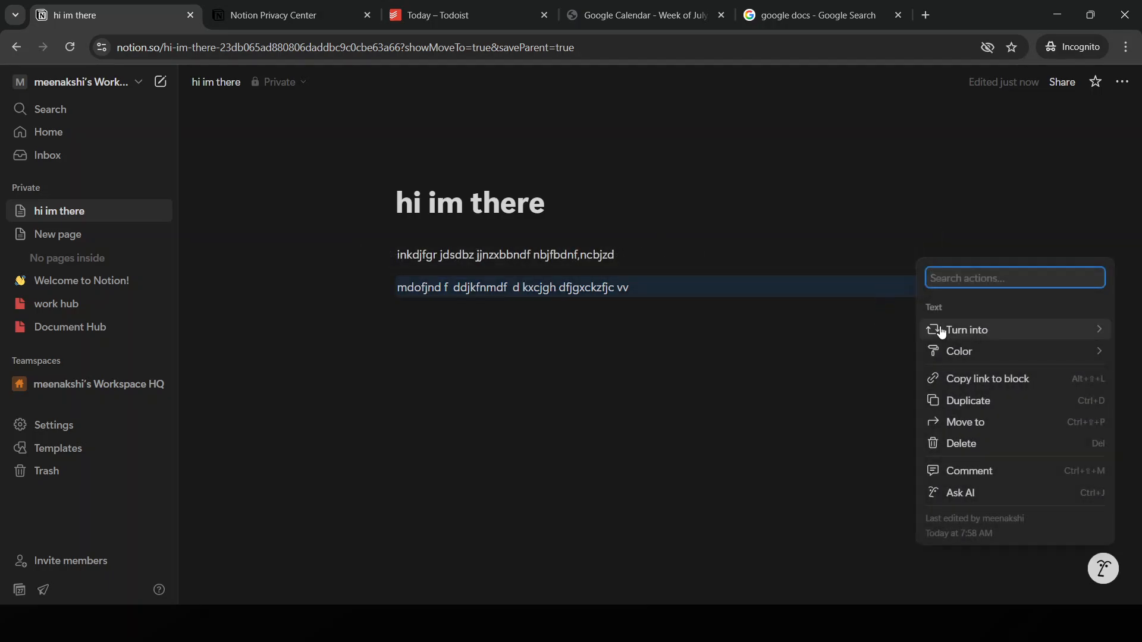
pyautogui.click(562, 284)
pyautogui.doubleClick(564, 286)
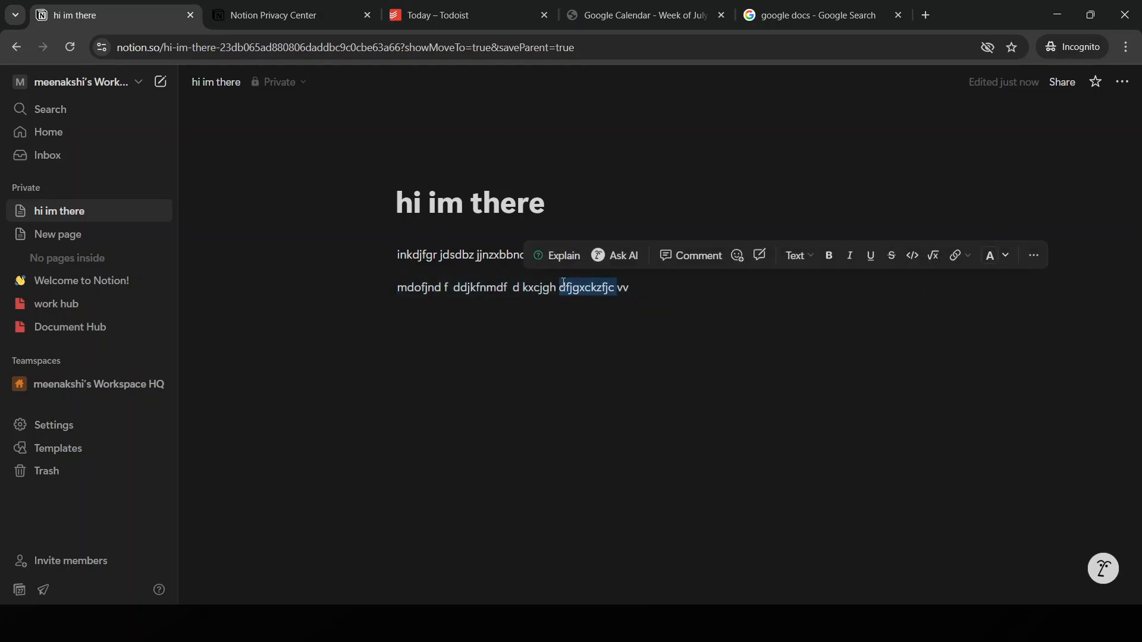
pyautogui.click(1035, 257)
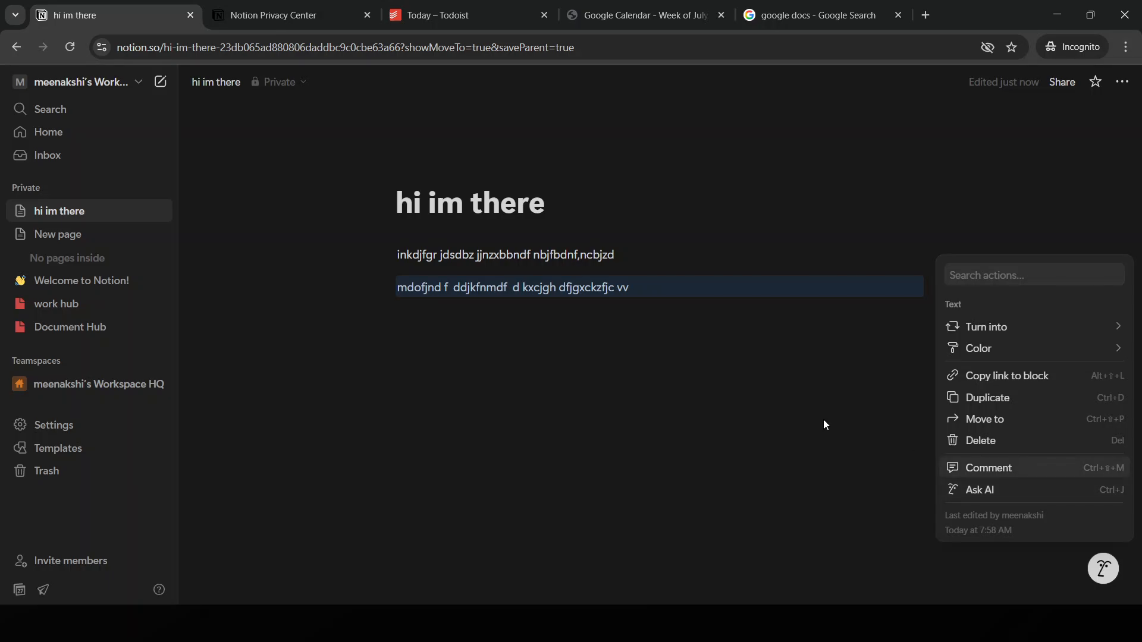
pyautogui.click(545, 289)
# Select the whole first paragraph and bring up its block actions menu
pyautogui.doubleClick(568, 255)
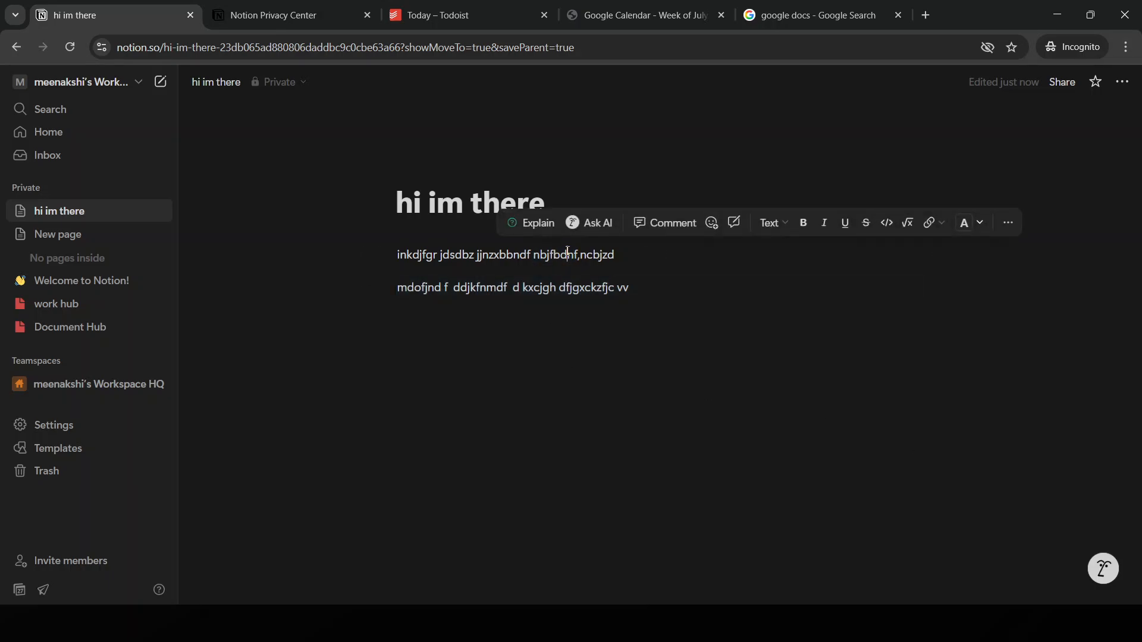
pyautogui.click(748, 254)
pyautogui.tripleClick(579, 253)
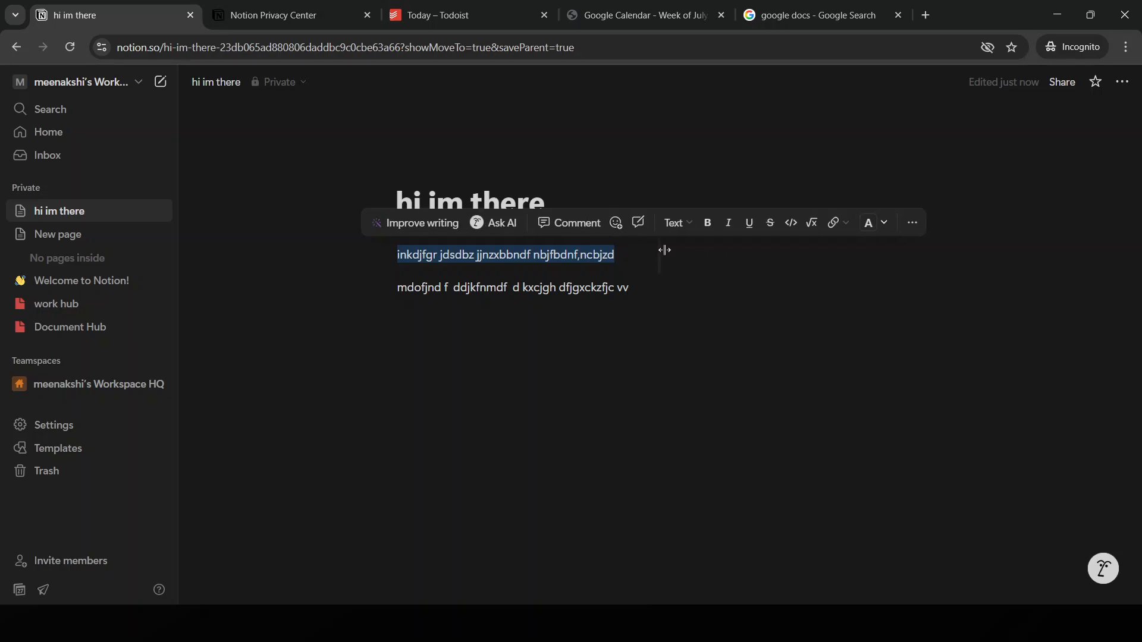
pyautogui.click(913, 224)
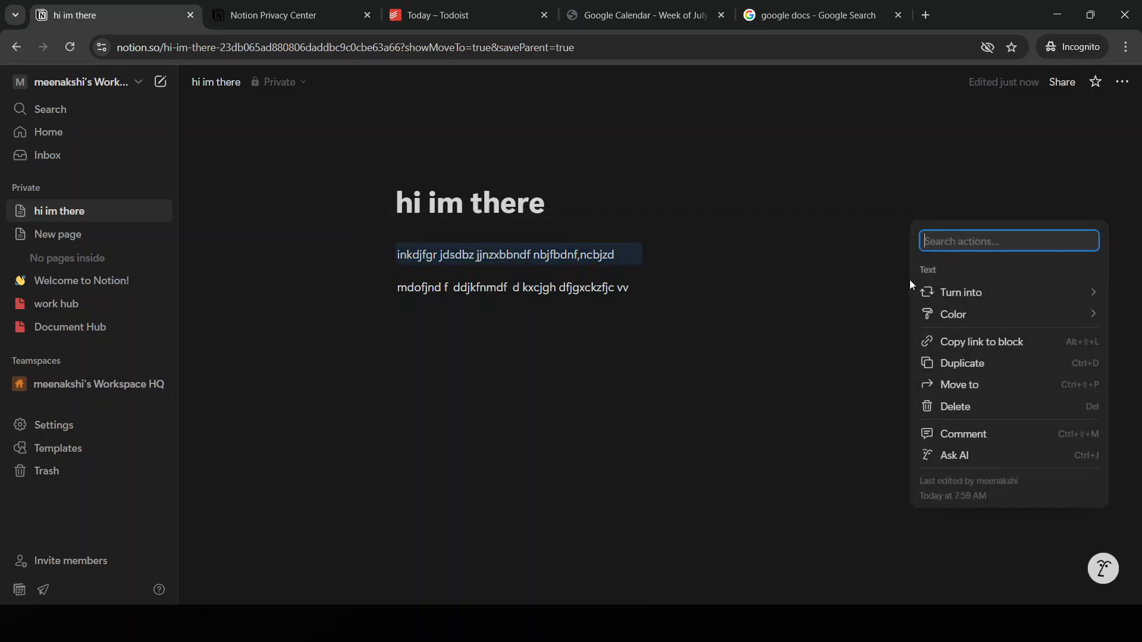
pyautogui.doubleClick(565, 255)
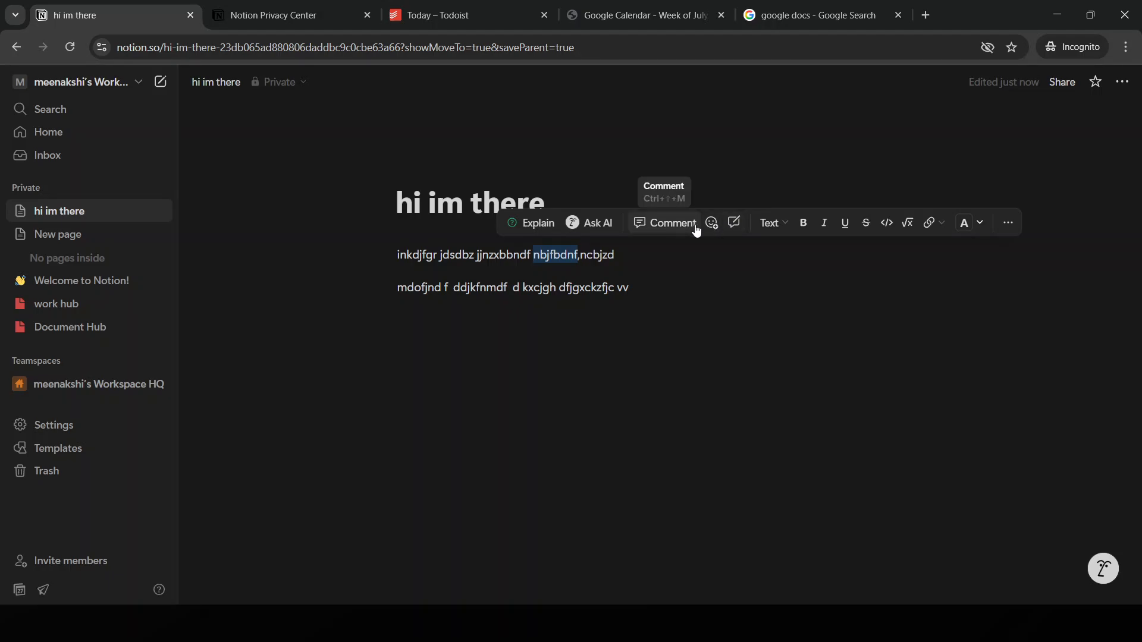
# Select text in the first paragraph and convert it to a column layout from the Turn into list
pyautogui.click(1007, 225)
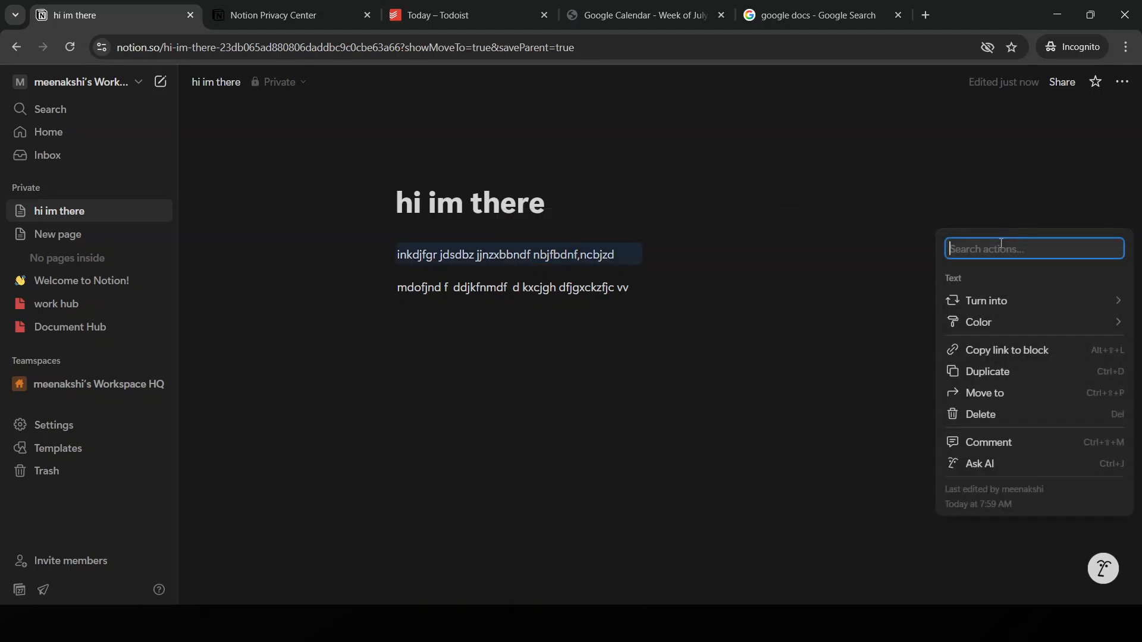
pyautogui.click(565, 258)
pyautogui.doubleClick(573, 254)
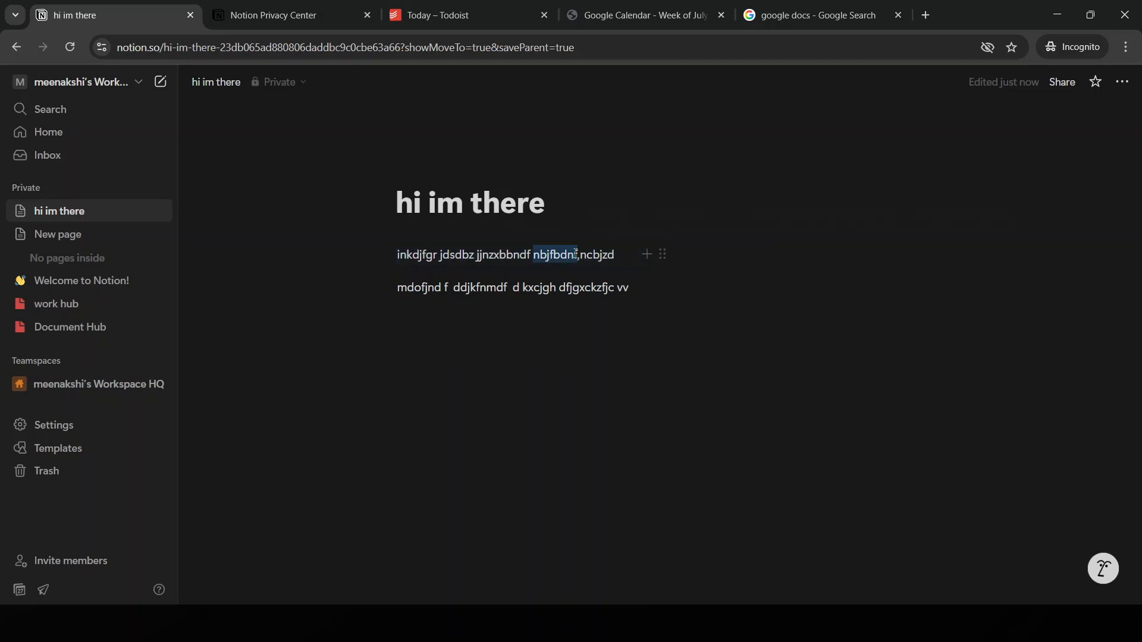
pyautogui.click(575, 255)
pyautogui.doubleClick(577, 255)
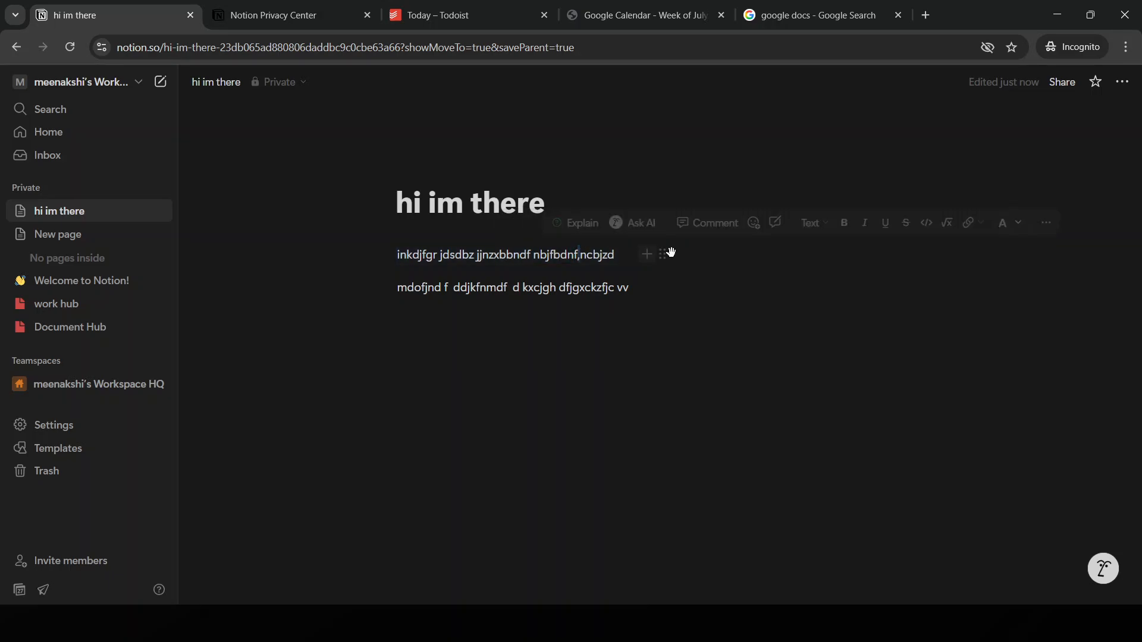
pyautogui.click(830, 225)
pyautogui.scroll(-2, 857, 416)
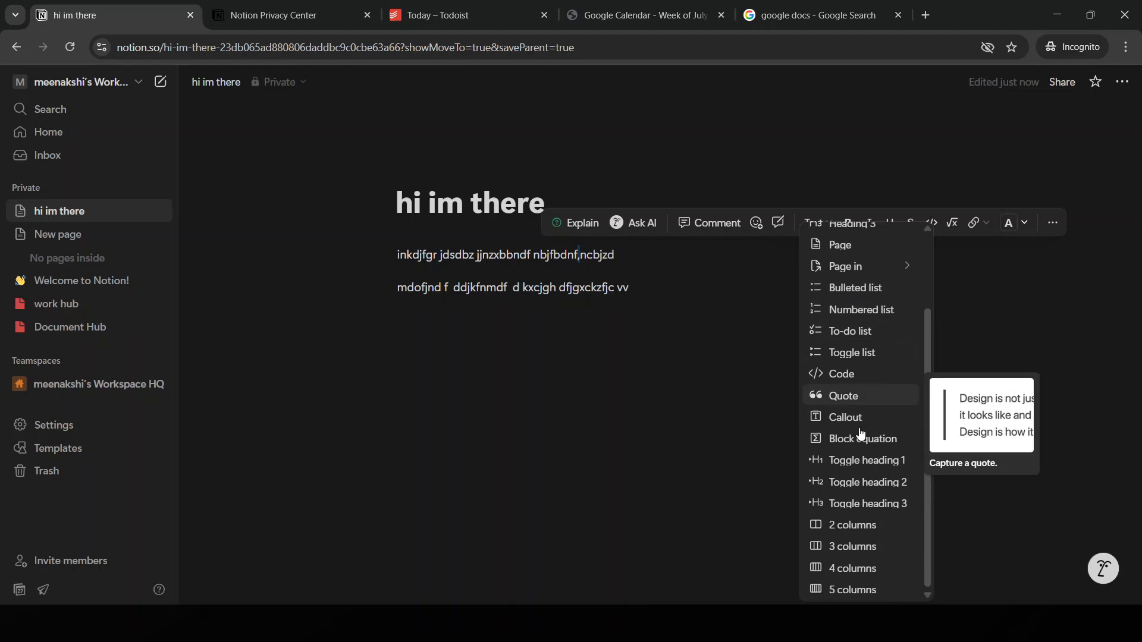
pyautogui.click(853, 568)
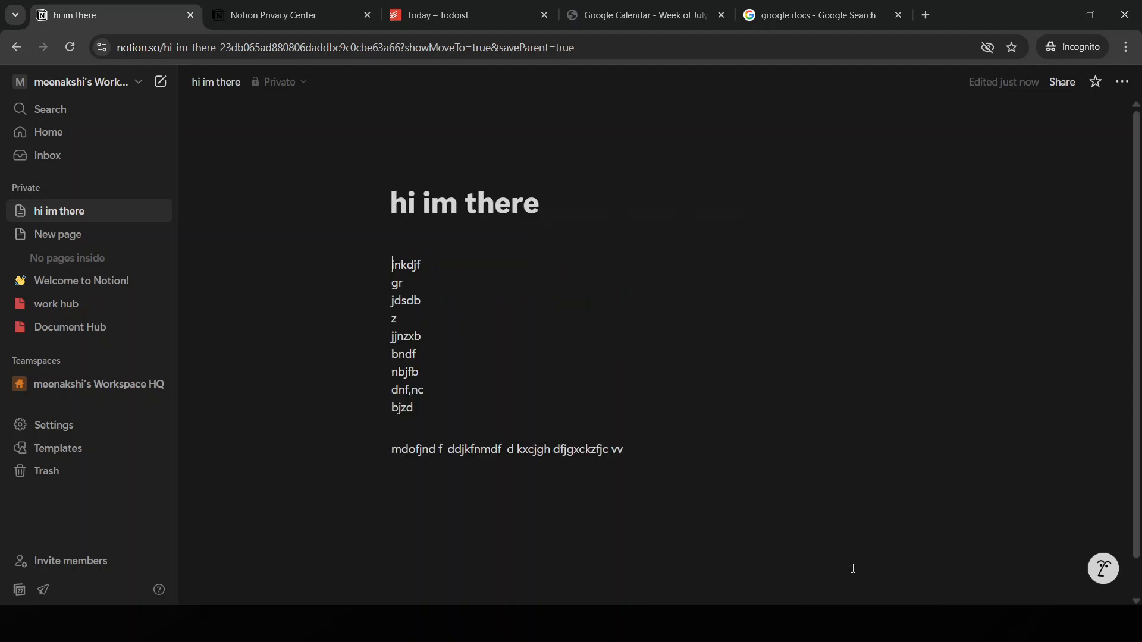